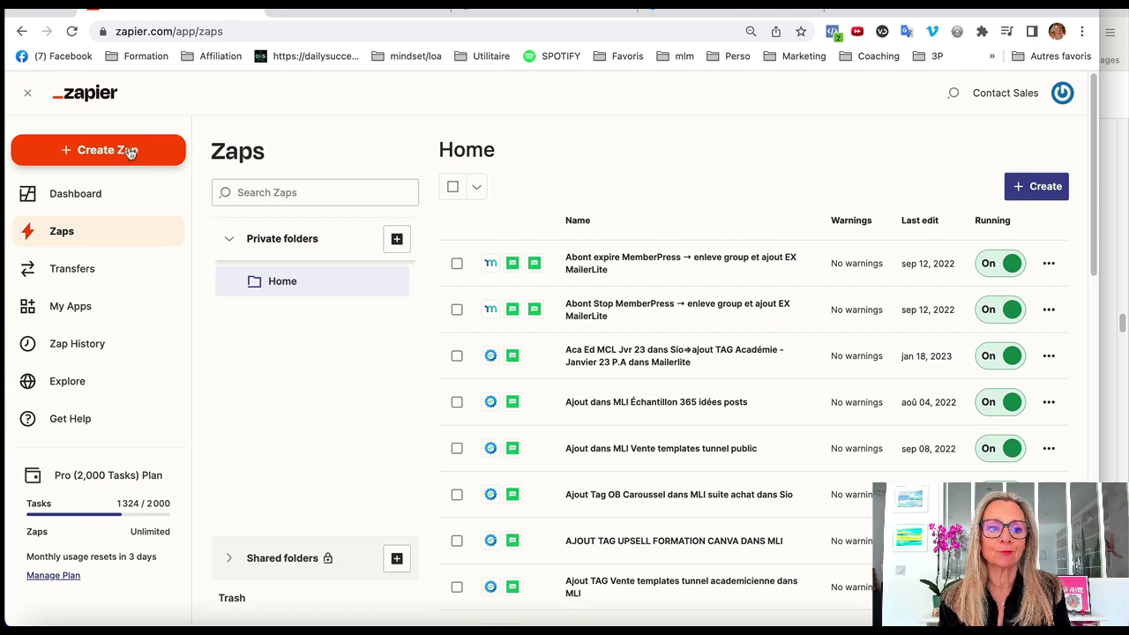
Create a new Zap and choose Systeme.io as its trigger app
left_click(126, 149)
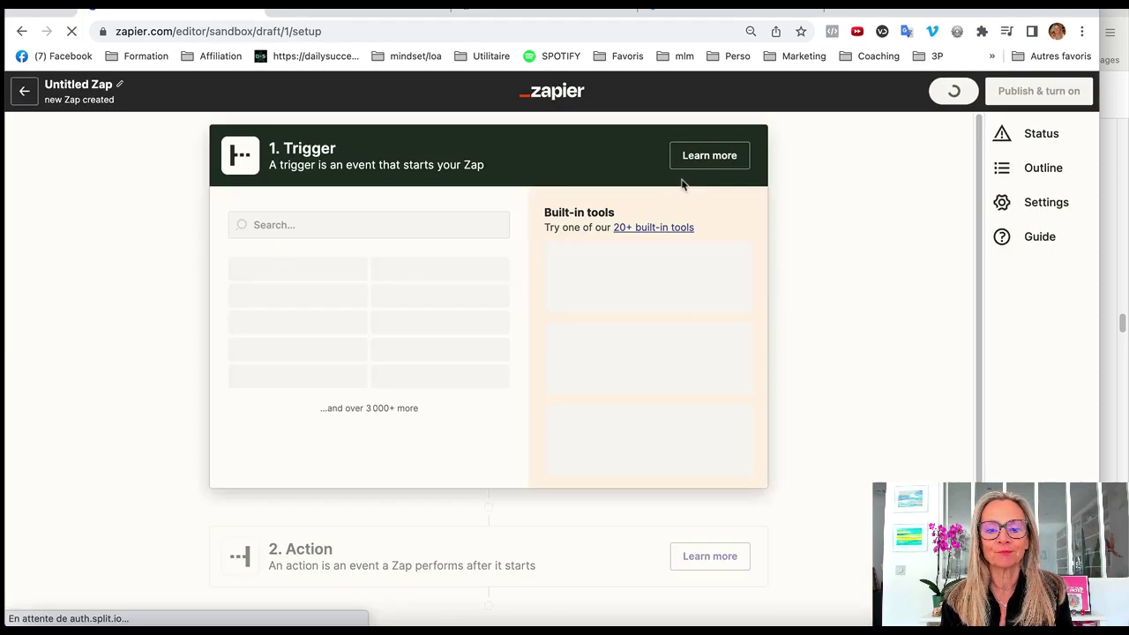
left_click(479, 223)
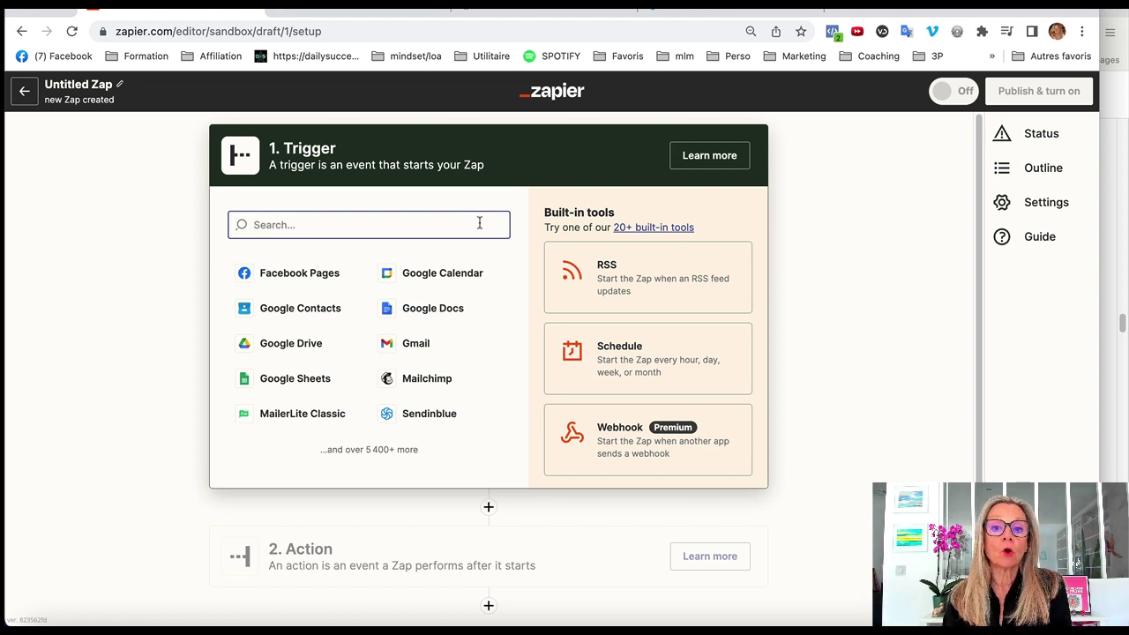
type("s")
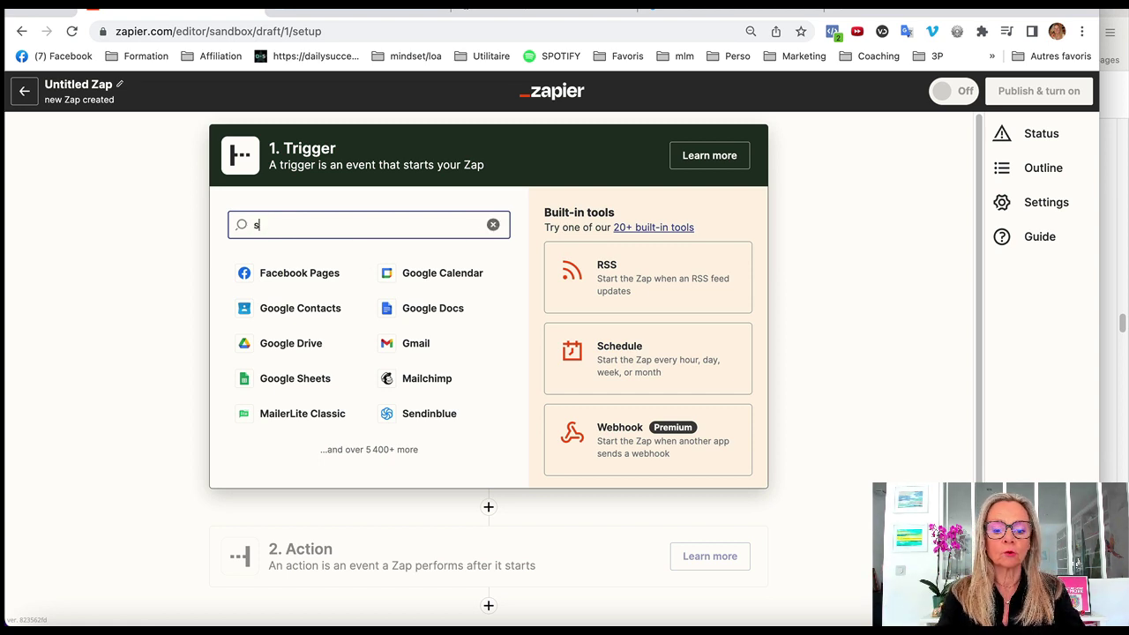
type("st")
key("BackSpace")
key("BackSpace")
type("ys")
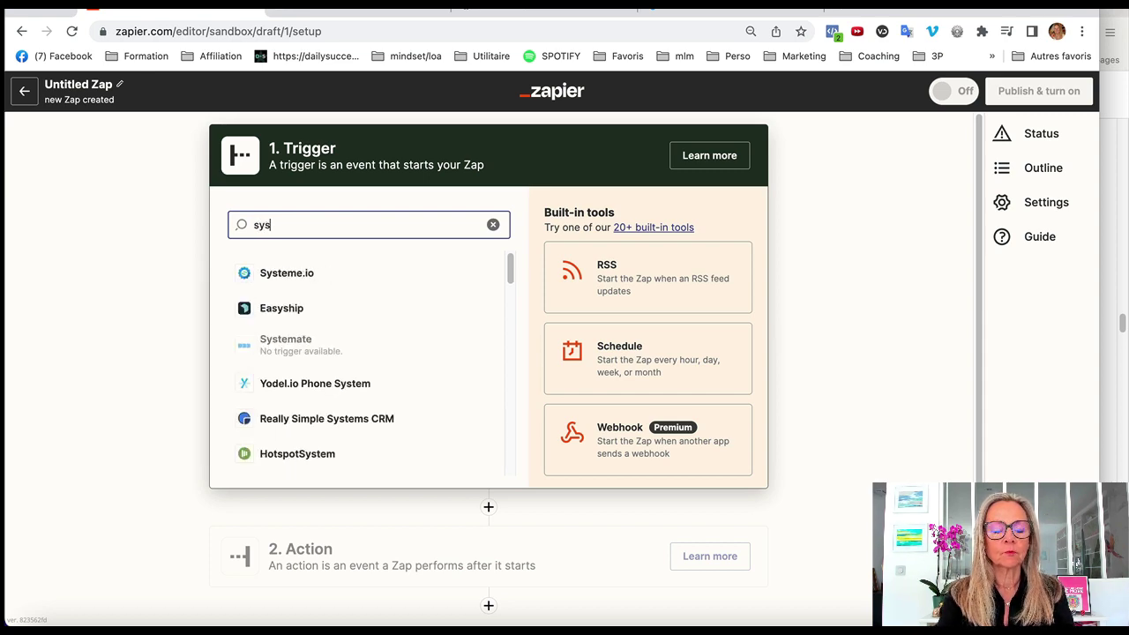
left_click(331, 279)
Set the Systeme.io trigger event to New Completed Campaign and continue to the account settings
left_click(396, 319)
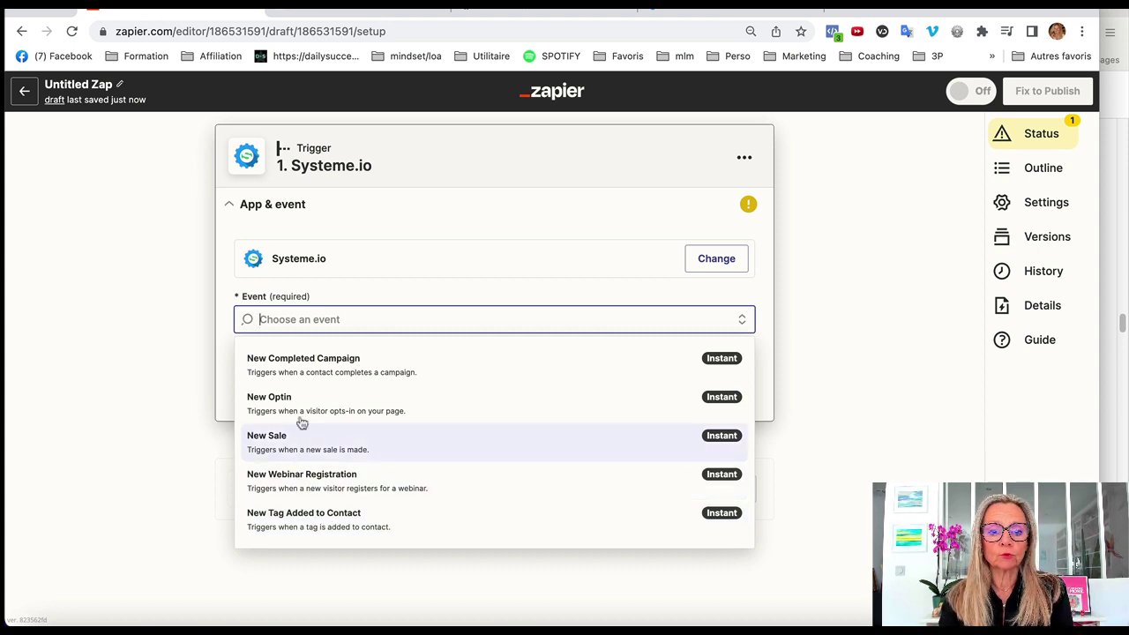
left_click(340, 374)
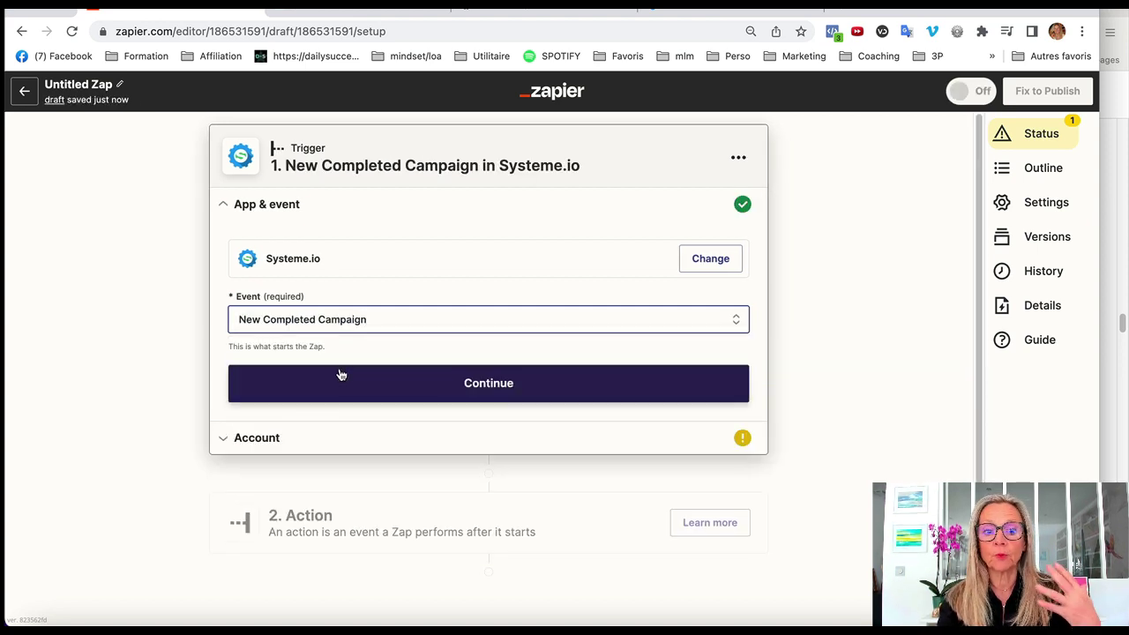
left_click(492, 396)
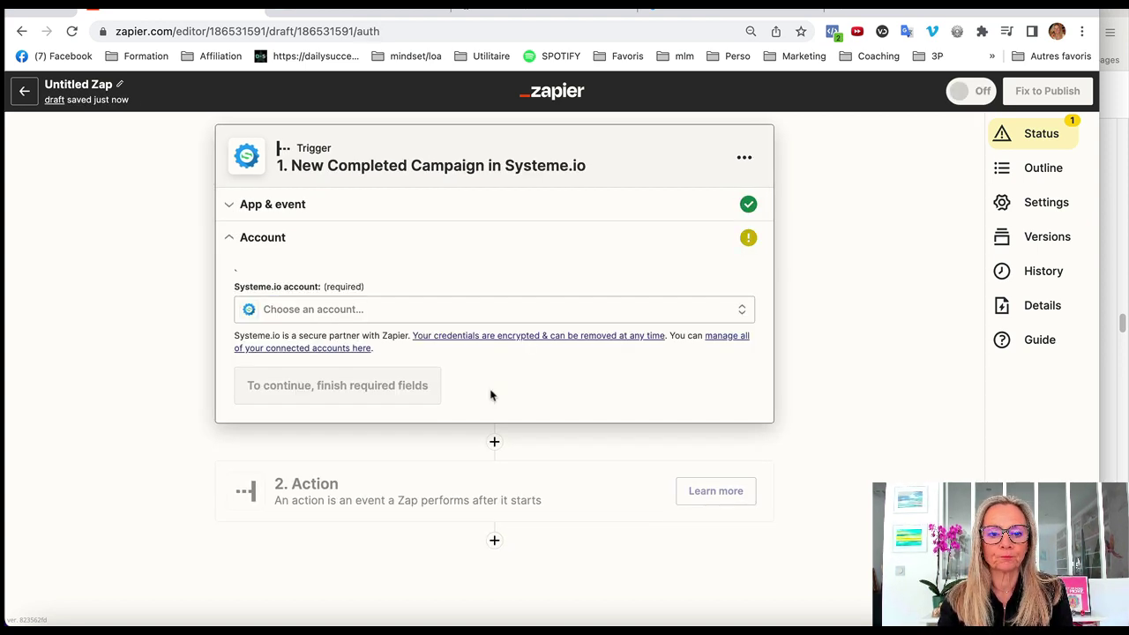
Select the second connected Systeme.io account for the trigger and continue to the campaign settings
left_click(446, 316)
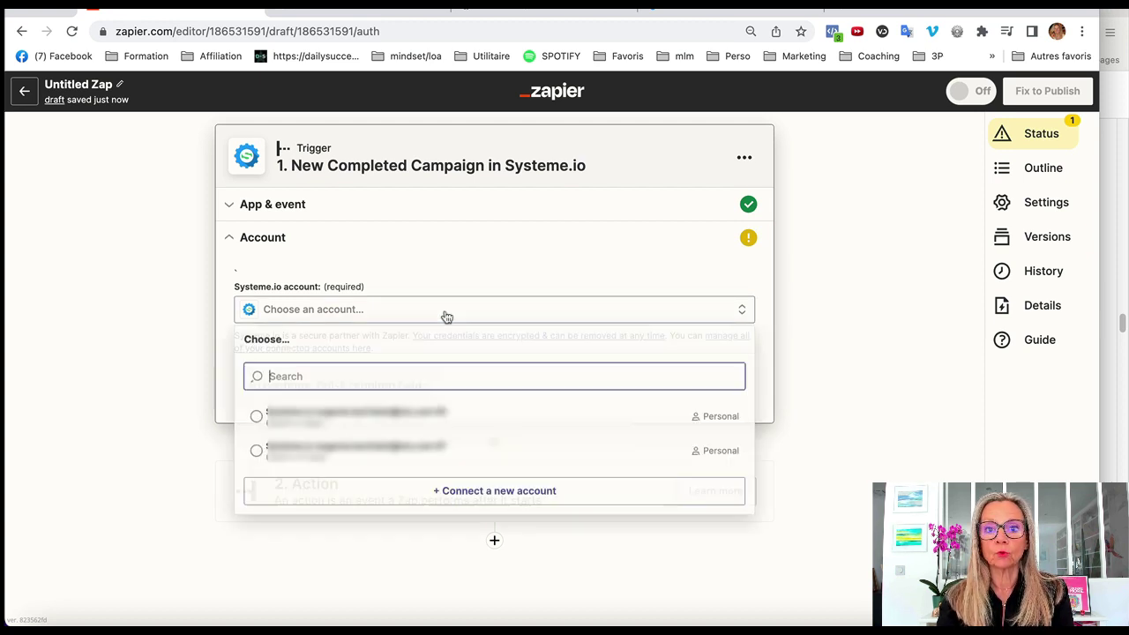
left_click(405, 452)
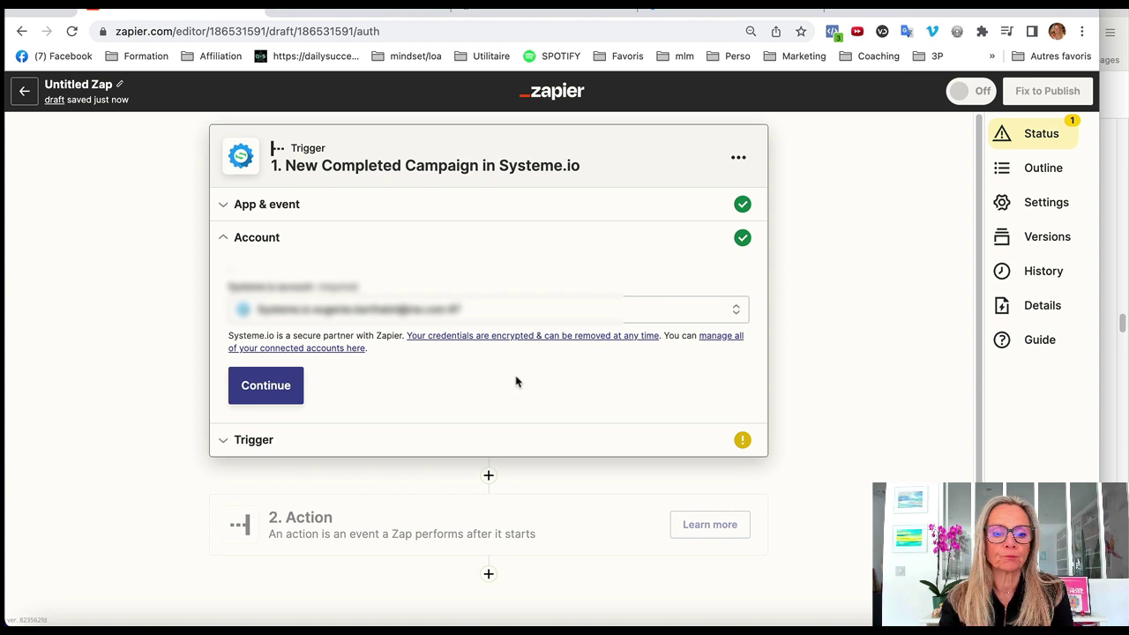
left_click(277, 390)
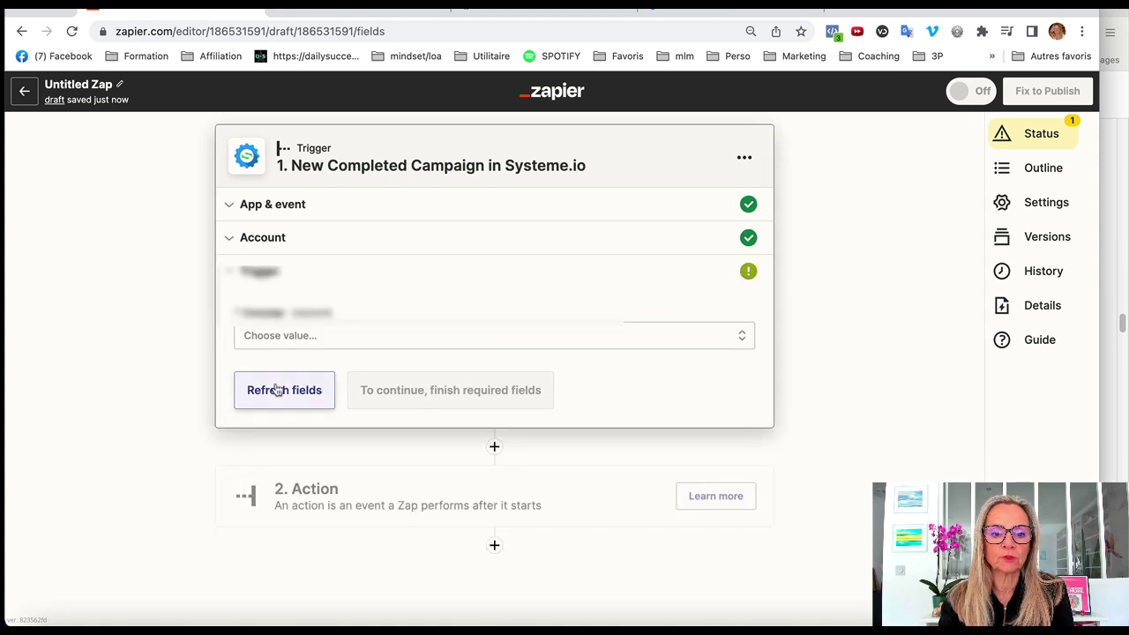
Set the trigger's campaign to Formation Bonheur and continue to the test
left_click(460, 344)
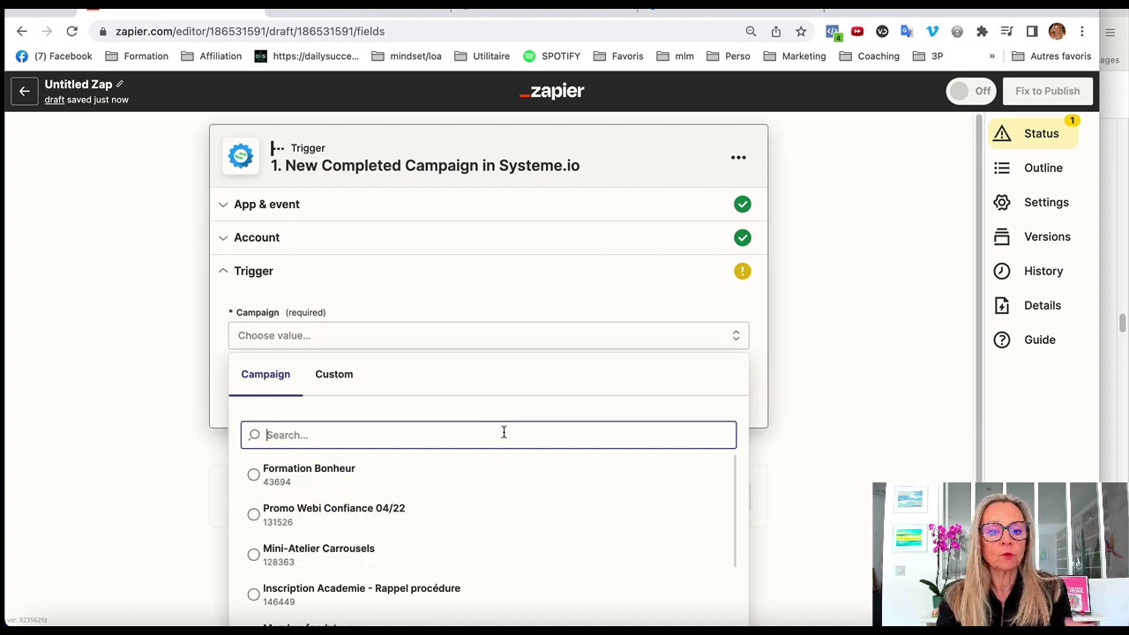
scroll(503, 433, "down", 2)
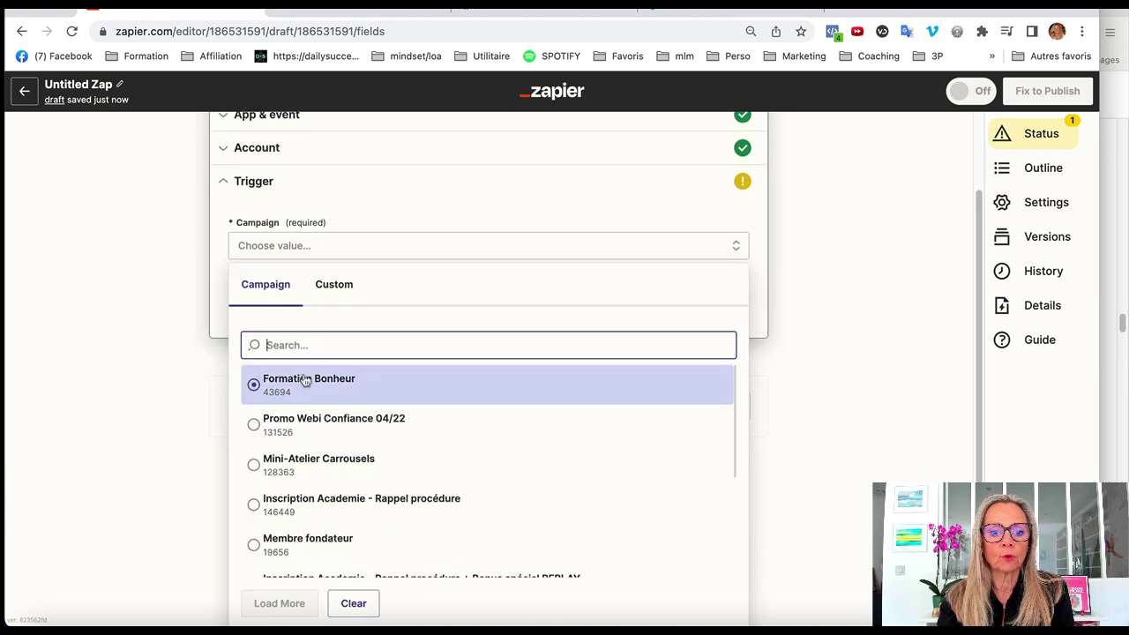
left_click(310, 381)
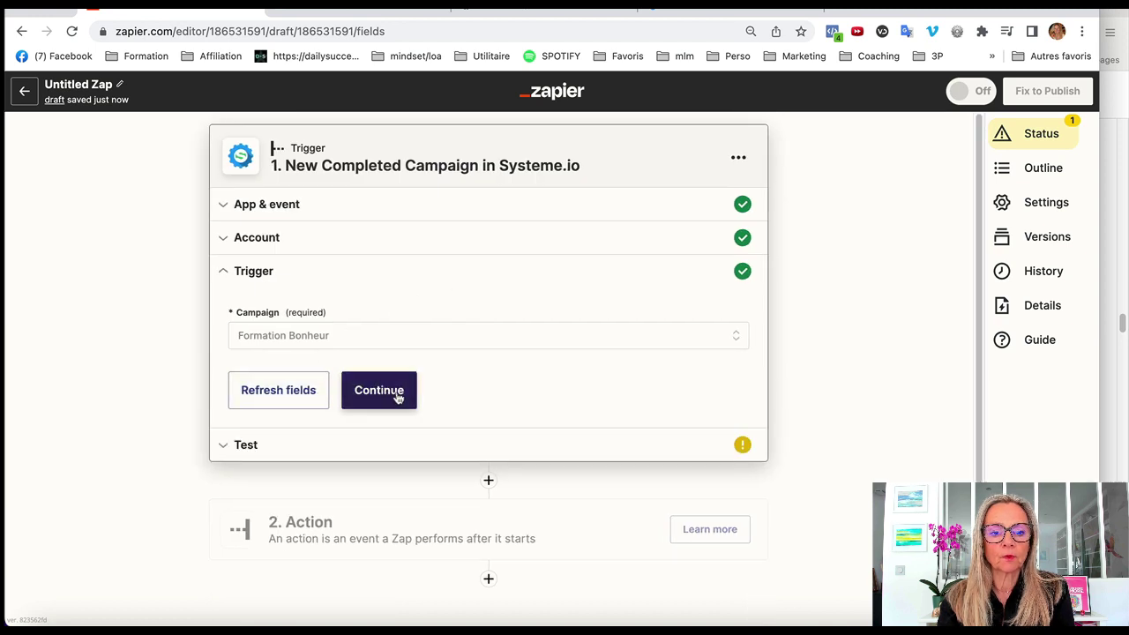
left_click(396, 397)
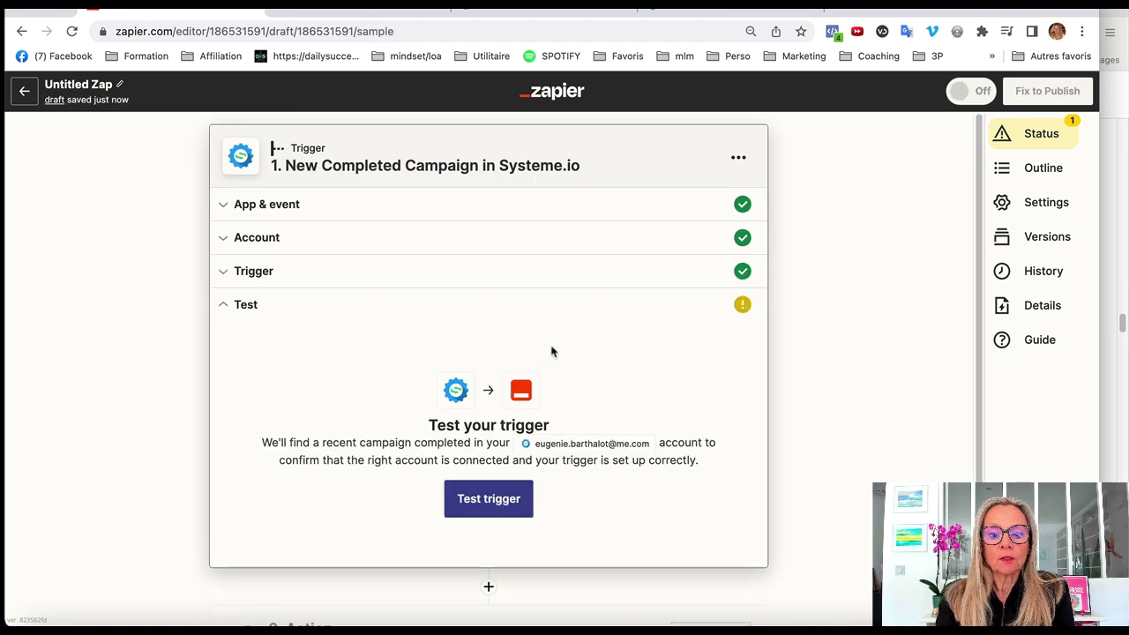
Test the Systeme.io trigger, review the sample campaign data and continue to the action
left_click(488, 499)
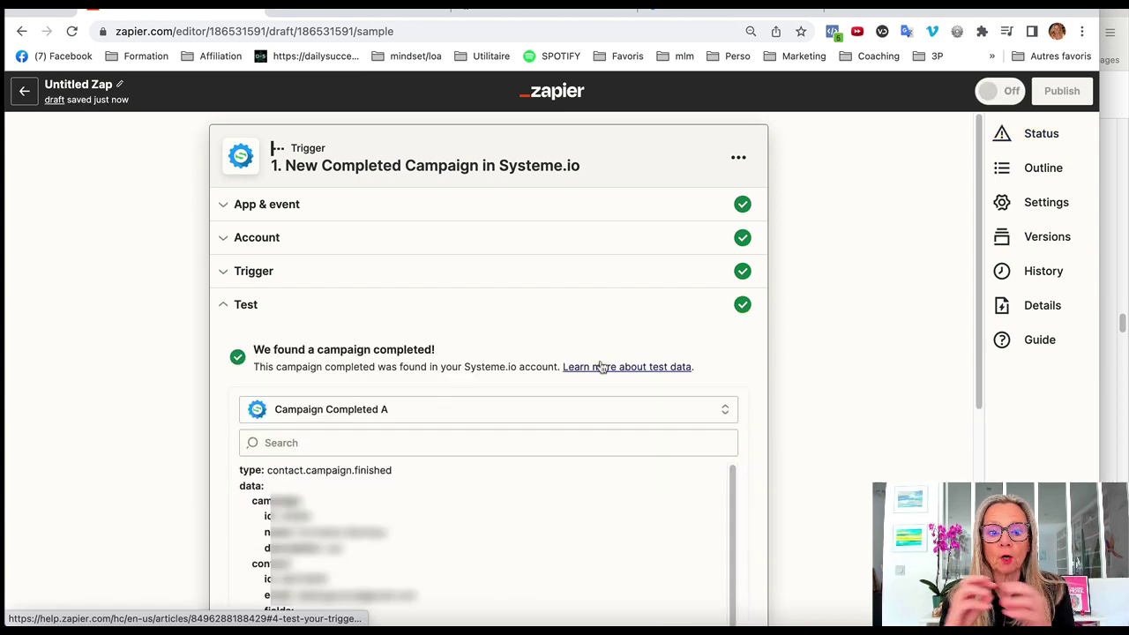
scroll(601, 367, "down", 3)
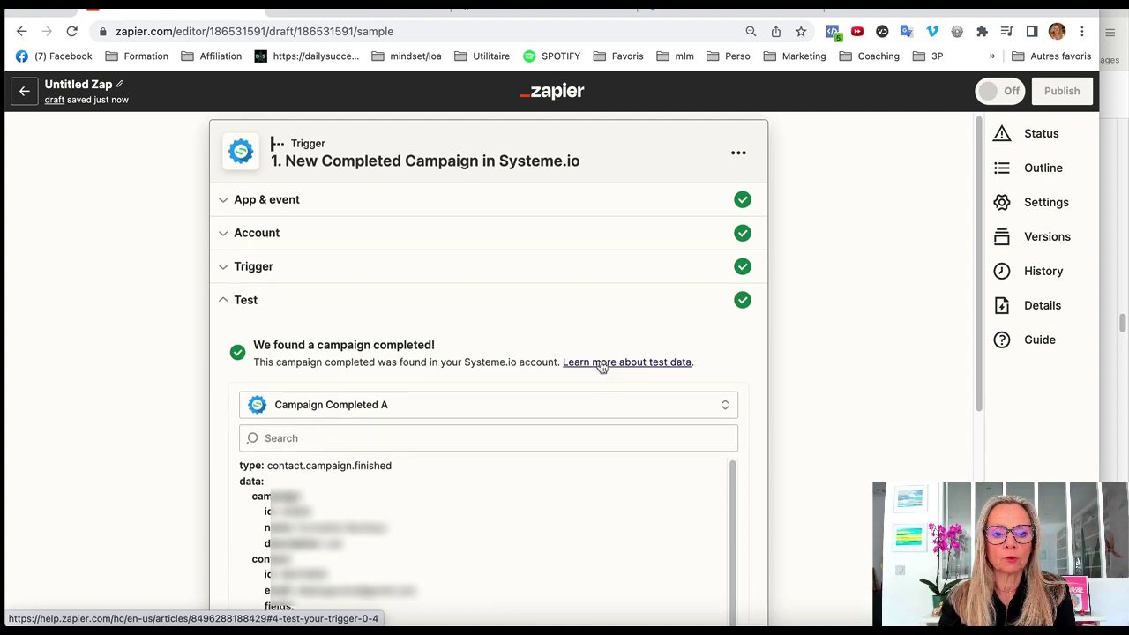
scroll(600, 367, "down", 2)
scroll(565, 441, "down", 5)
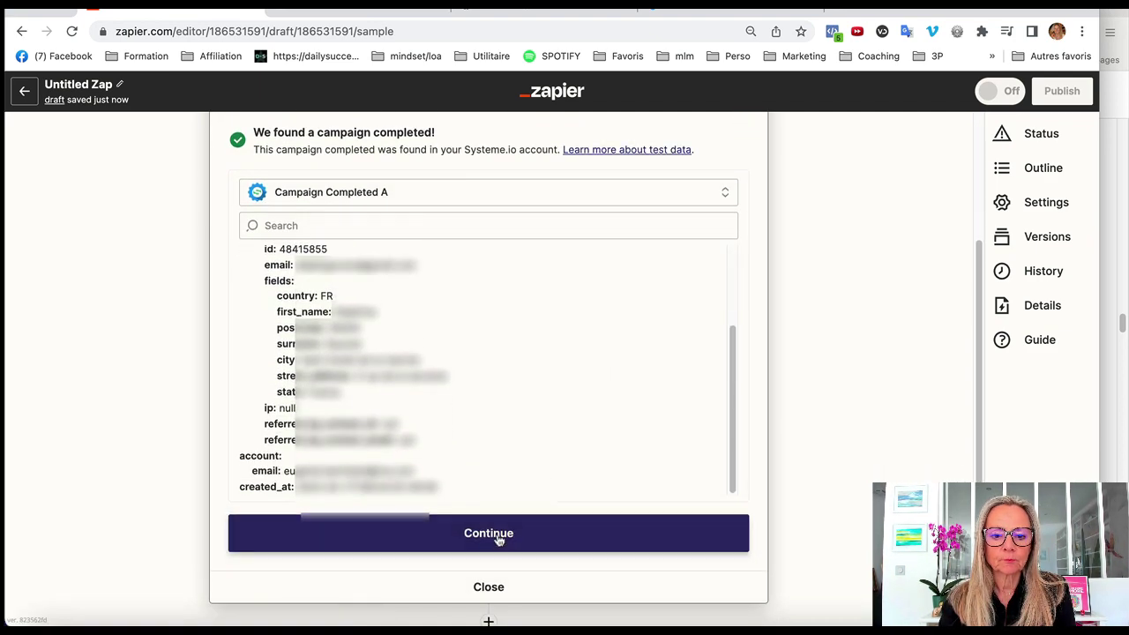
left_click(495, 536)
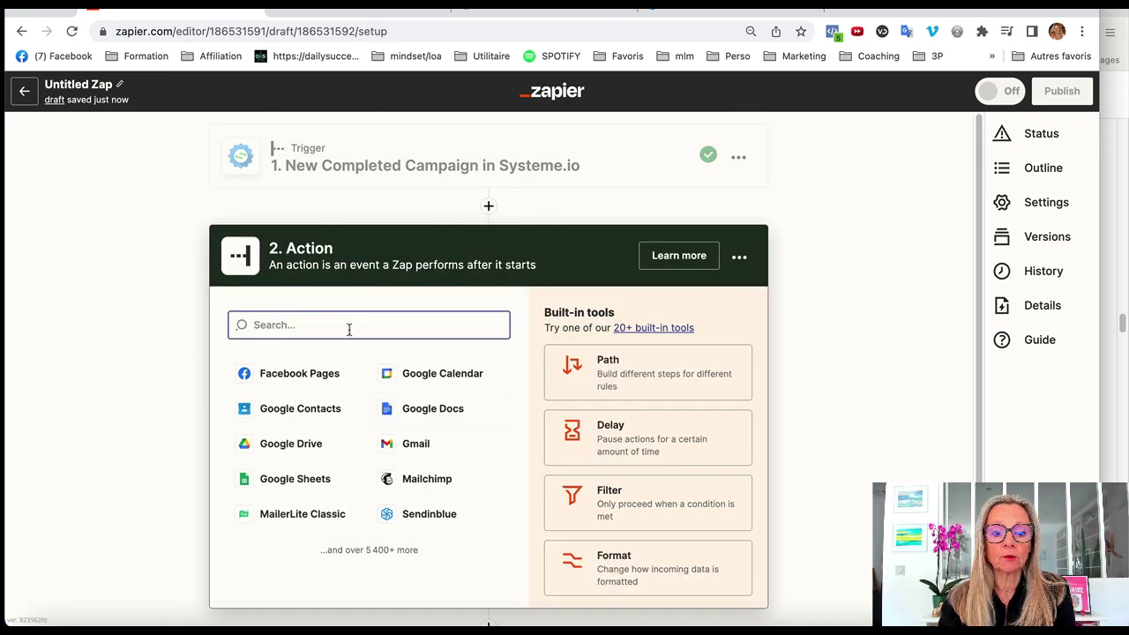
Choose MailerLite as the action app with the event Create or Update Subscriber and continue to its account
type("mail")
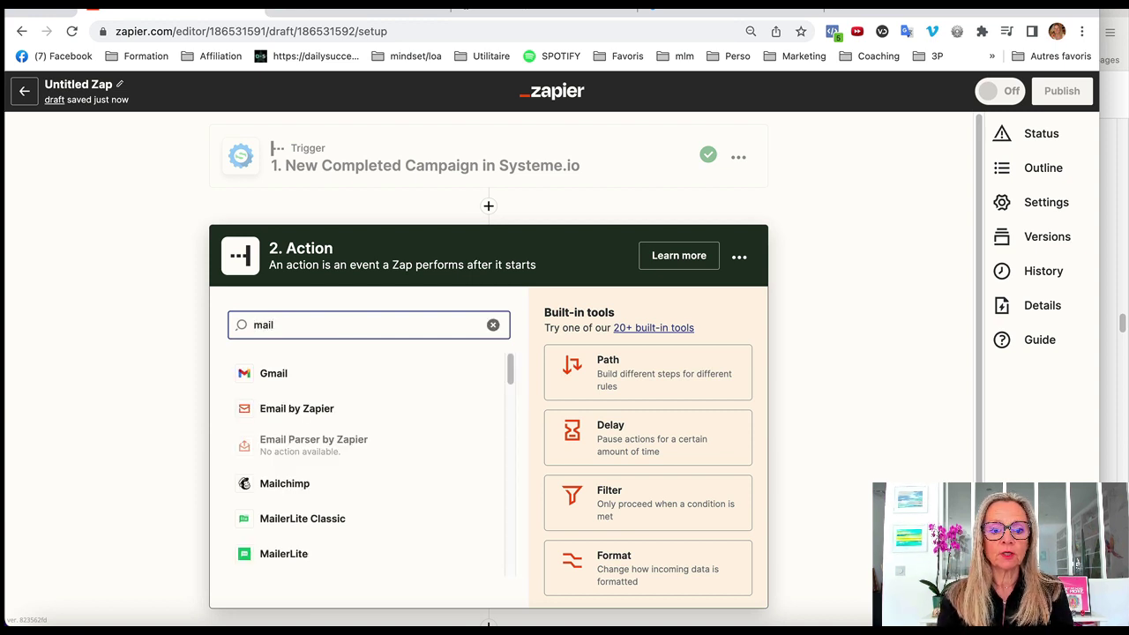
left_click(291, 556)
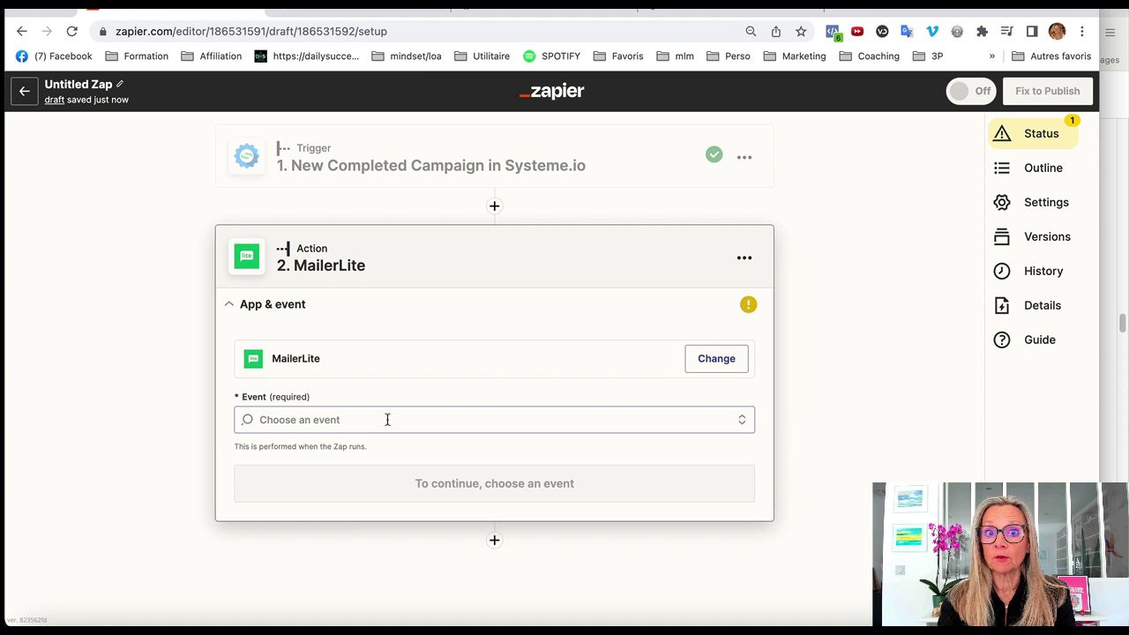
left_click(387, 420)
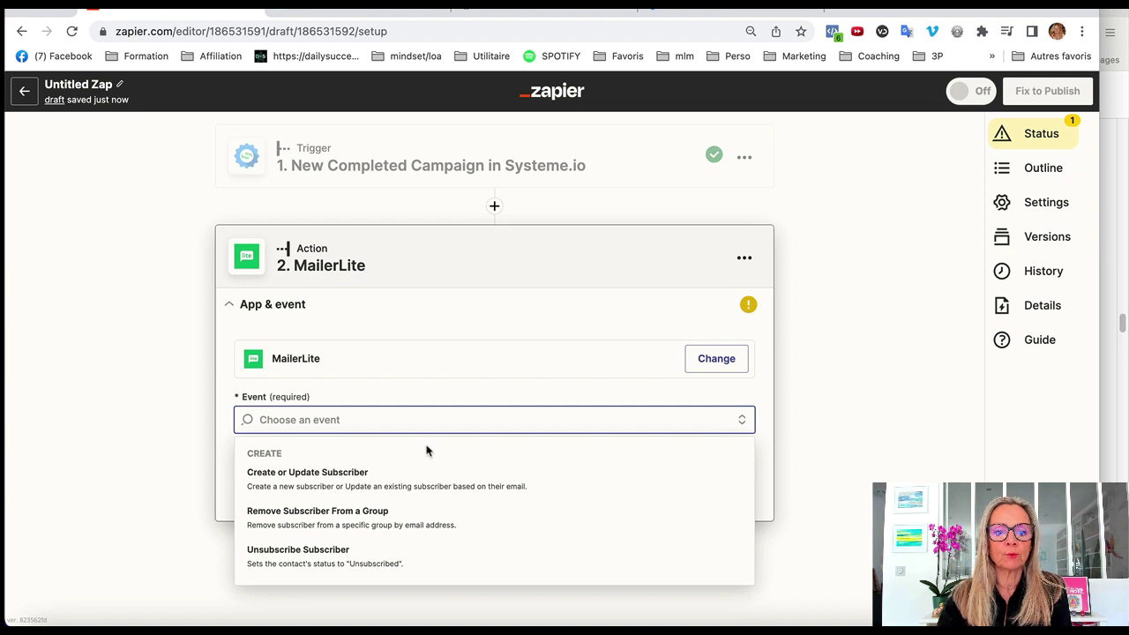
left_click(372, 481)
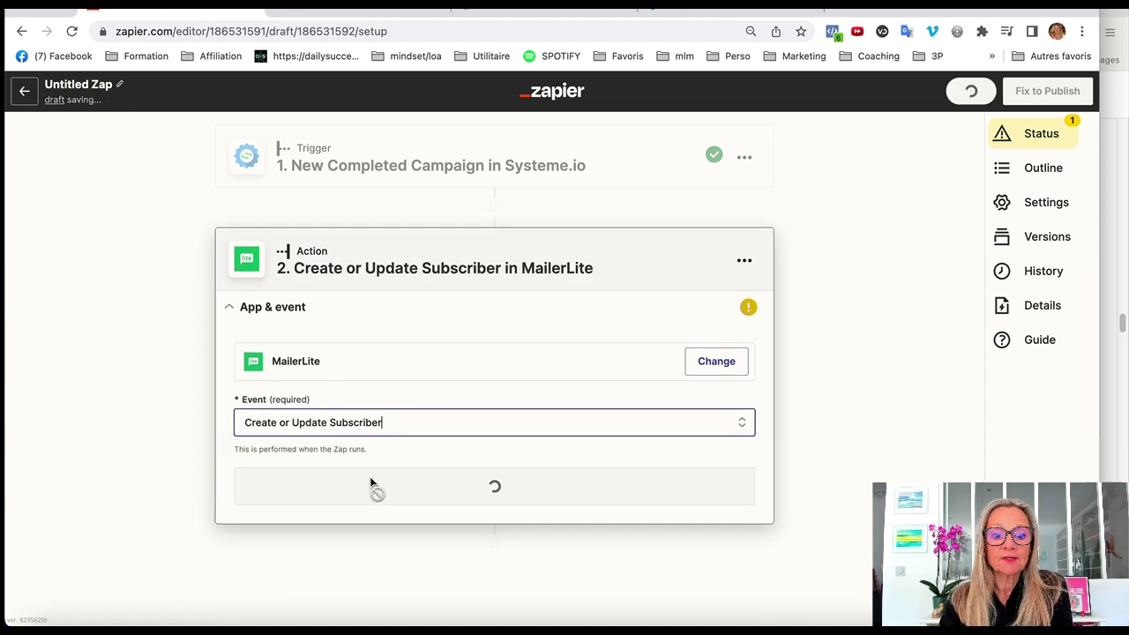
left_click(380, 420)
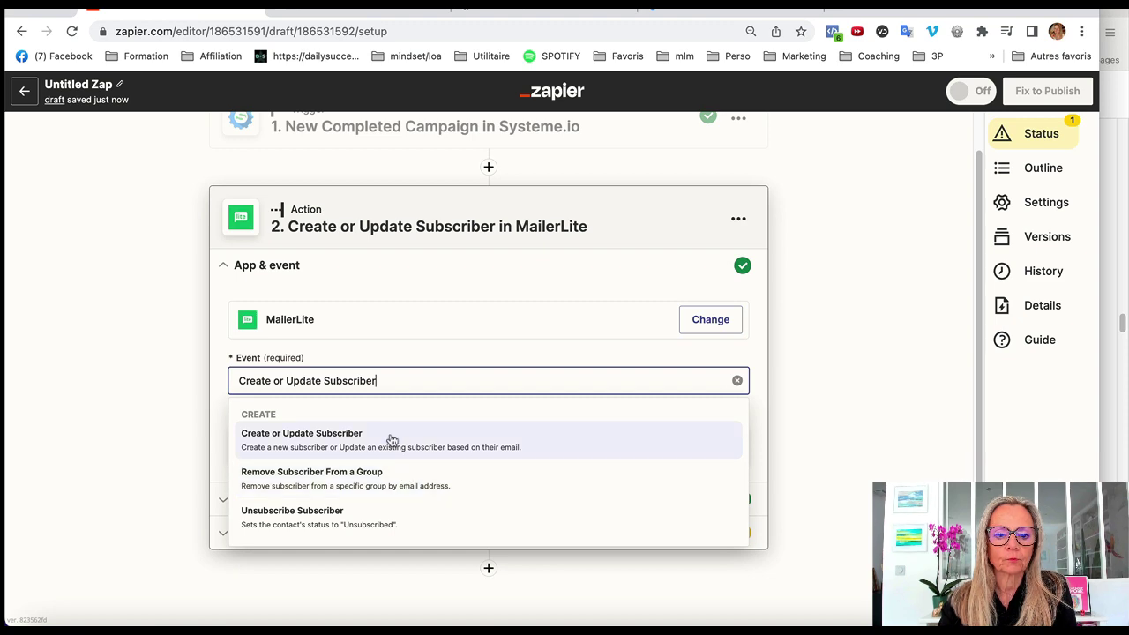
left_click(393, 441)
left_click(477, 444)
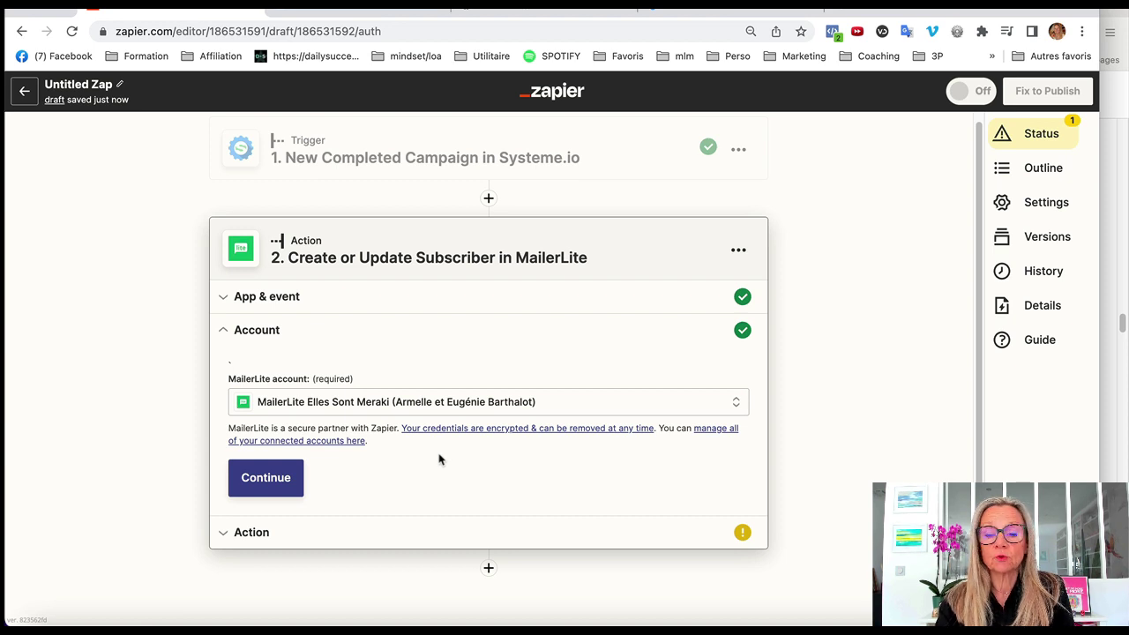
Accept the preselected MailerLite account and set the action's subscriber group to INSCRIPTION NL
left_click(266, 477)
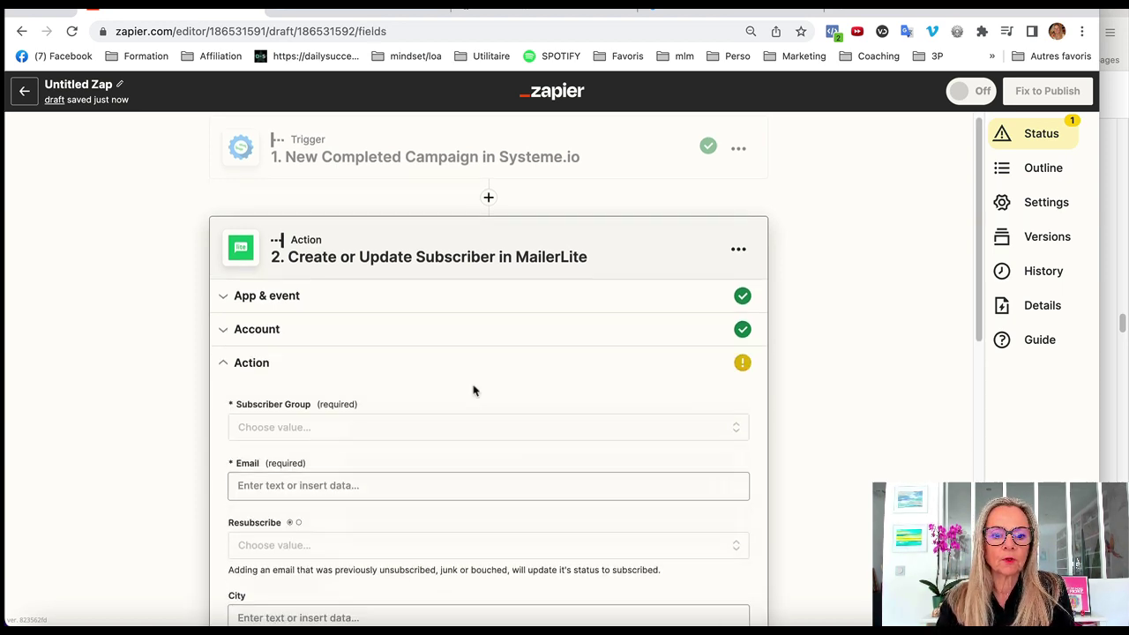
left_click(417, 310)
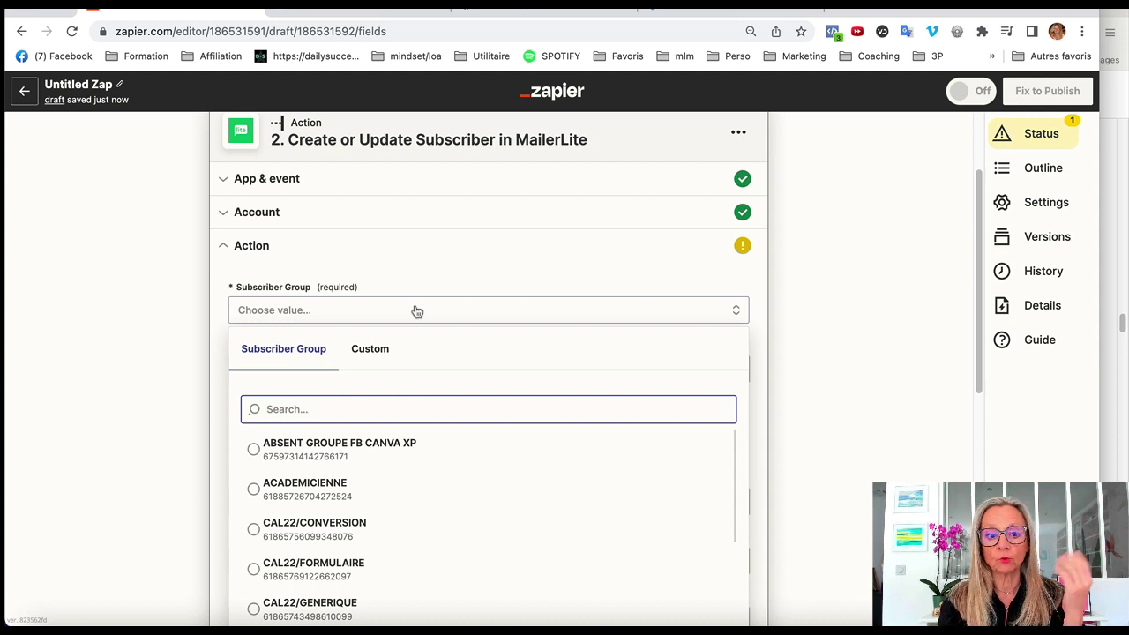
scroll(433, 532, "down", 5)
scroll(433, 534, "down", 6)
scroll(434, 534, "down", 6)
scroll(434, 533, "down", 6)
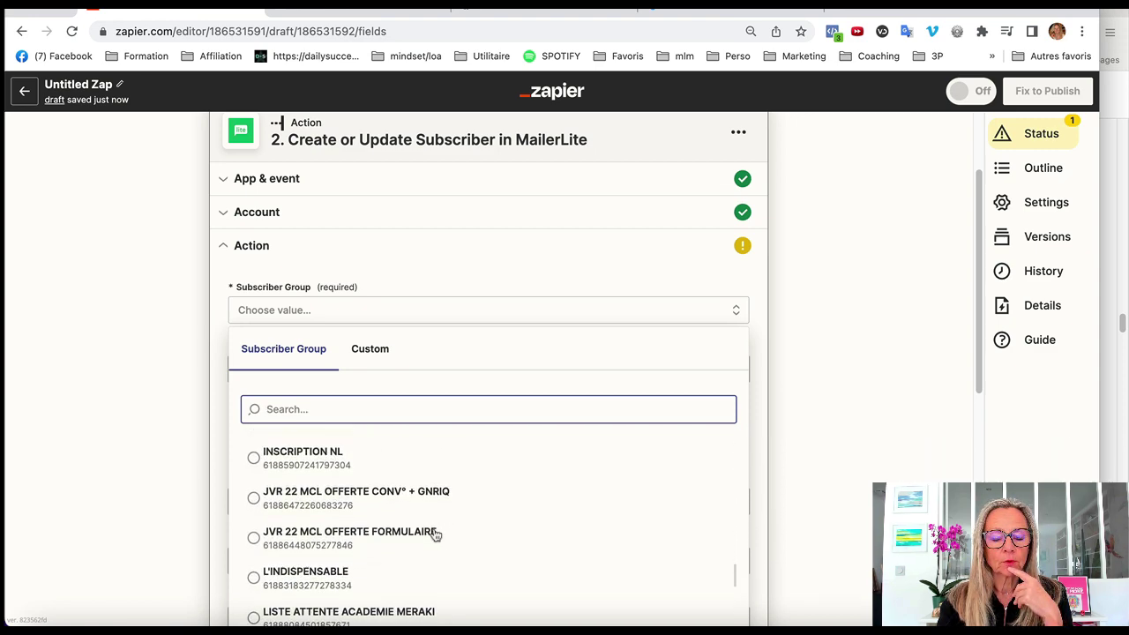
left_click(308, 458)
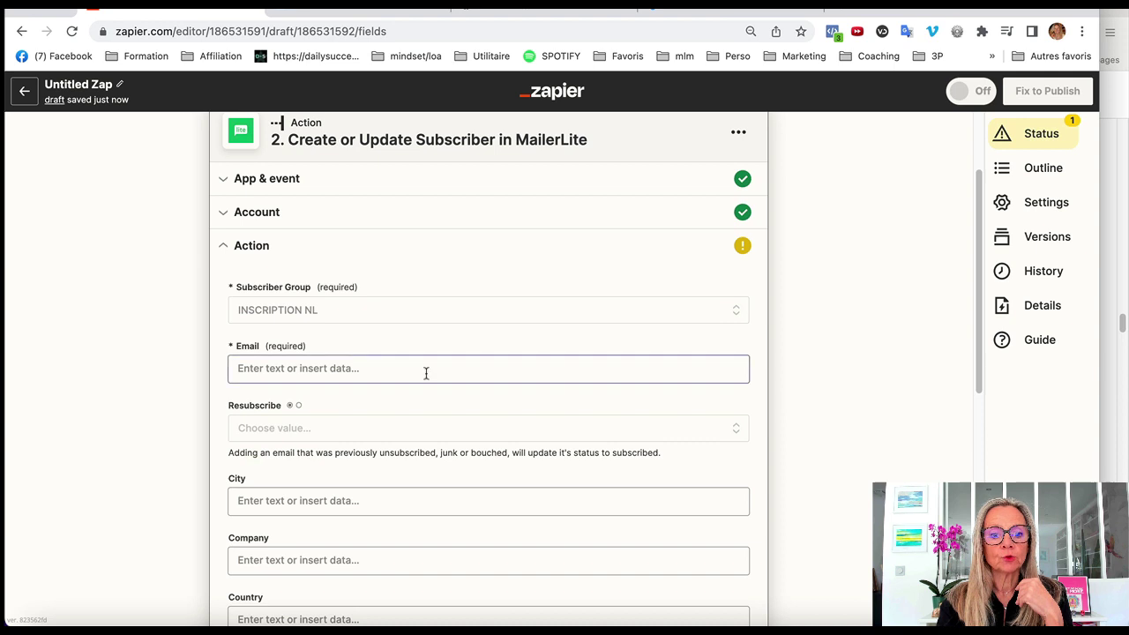
Map the action's Email field to the Contact email value from the Systeme.io trigger
left_click(381, 370)
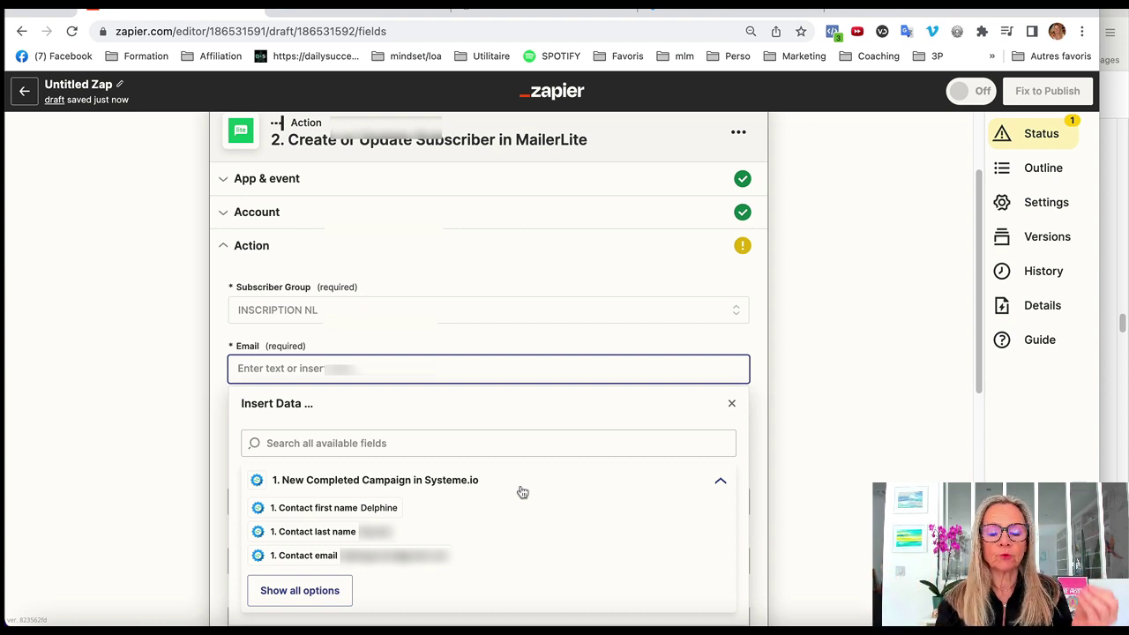
left_click(442, 562)
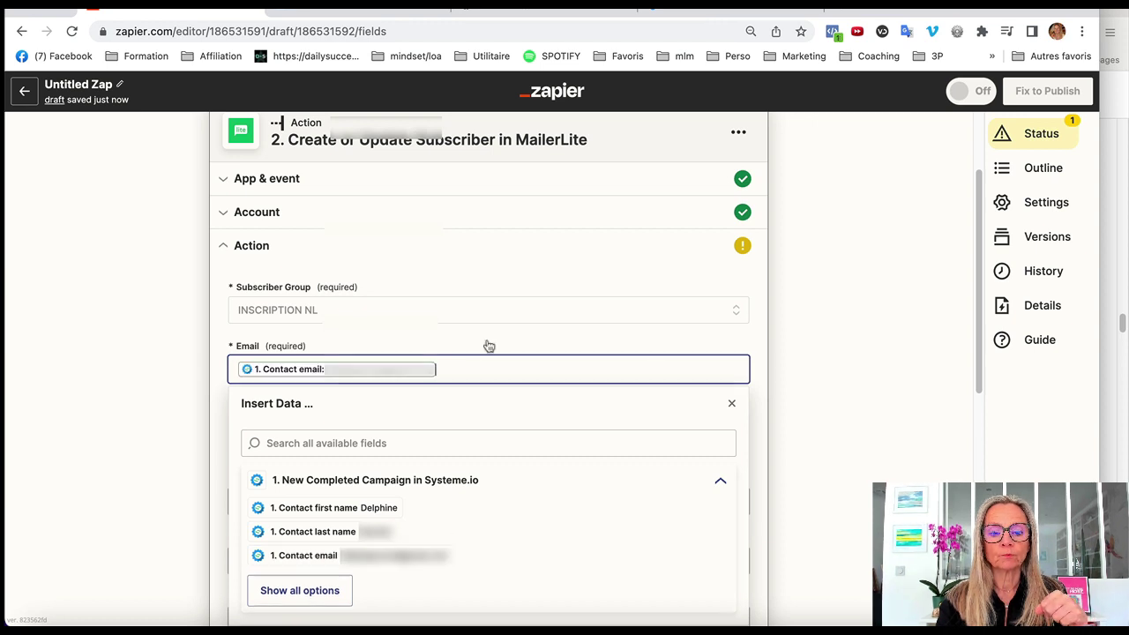
left_click(224, 392)
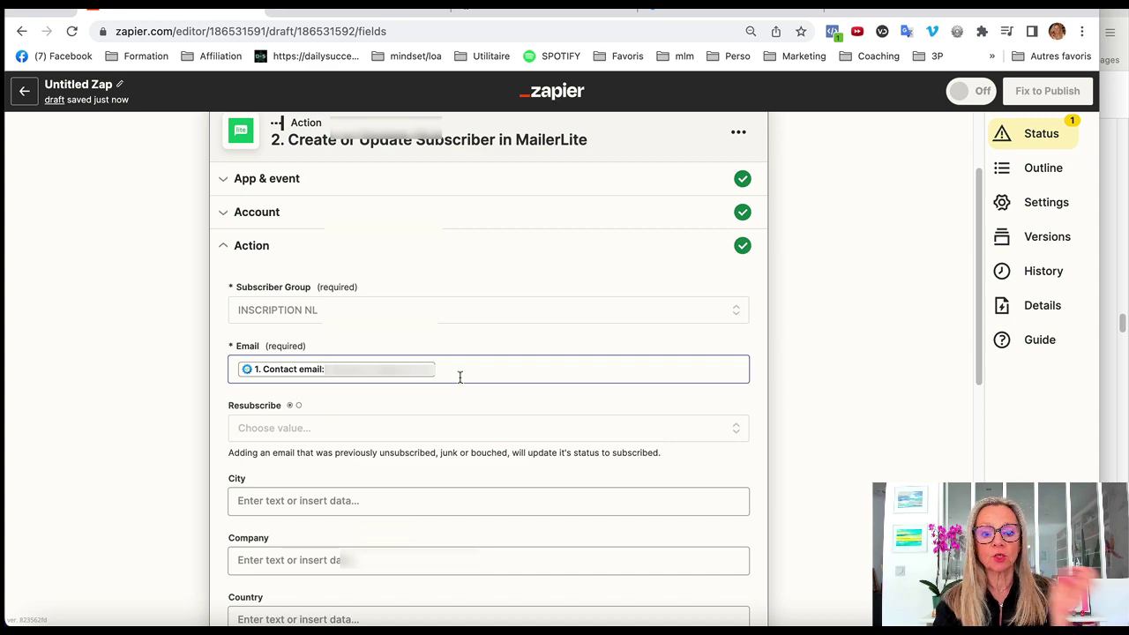
Set the MailerLite action's Resubscribe option to True and look over the optional subscriber fields
scroll(459, 377, "down", 1)
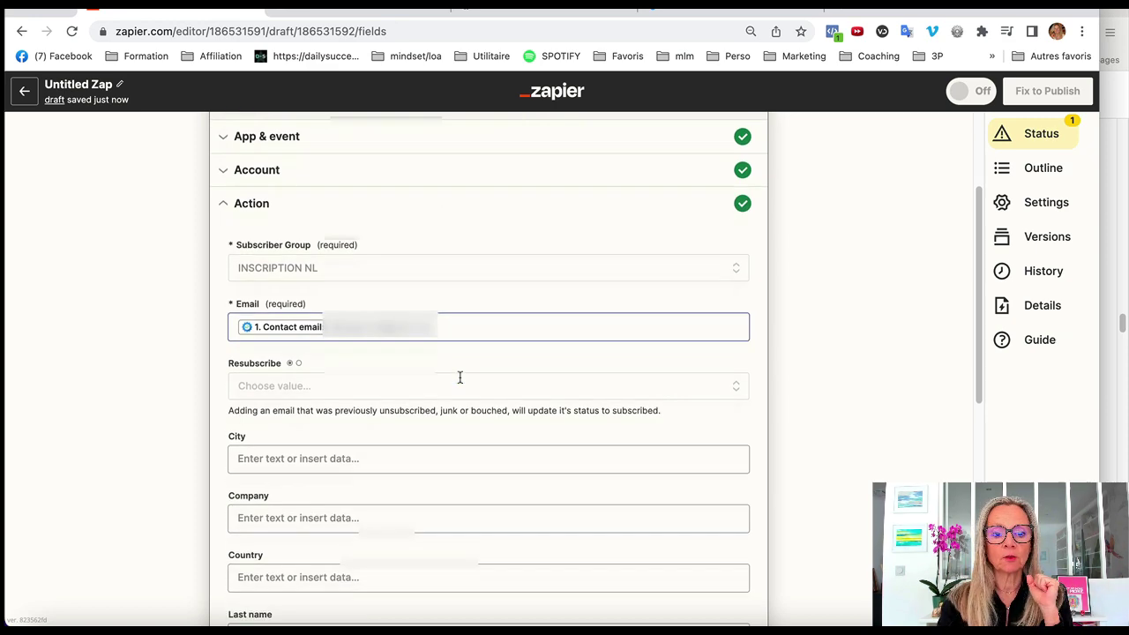
left_click(369, 388)
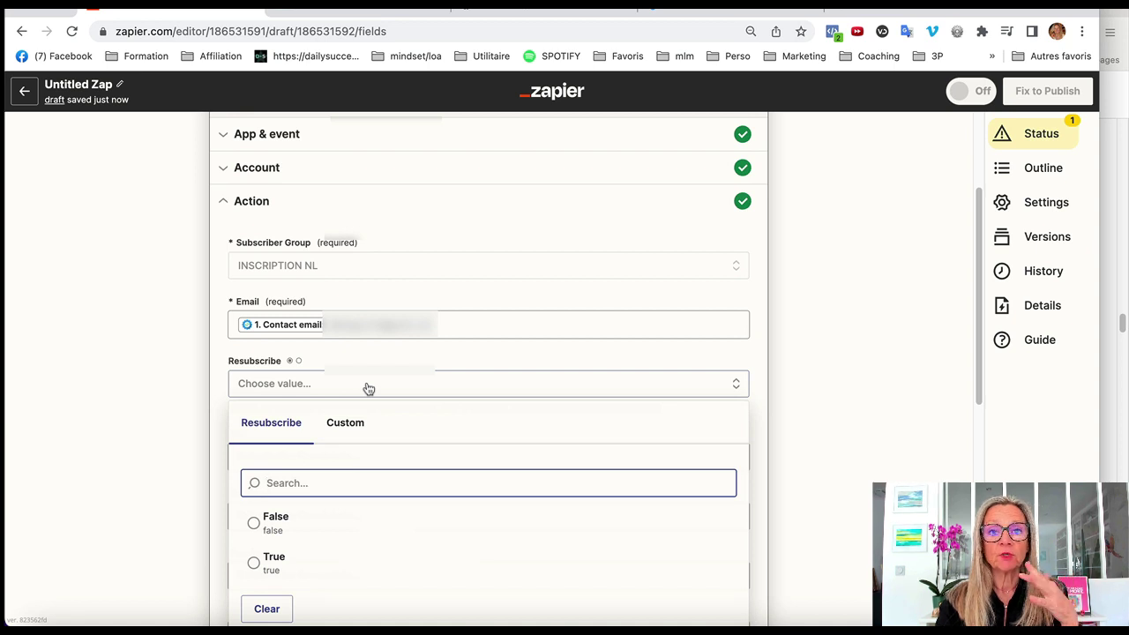
left_click(258, 565)
scroll(353, 428, "down", 2)
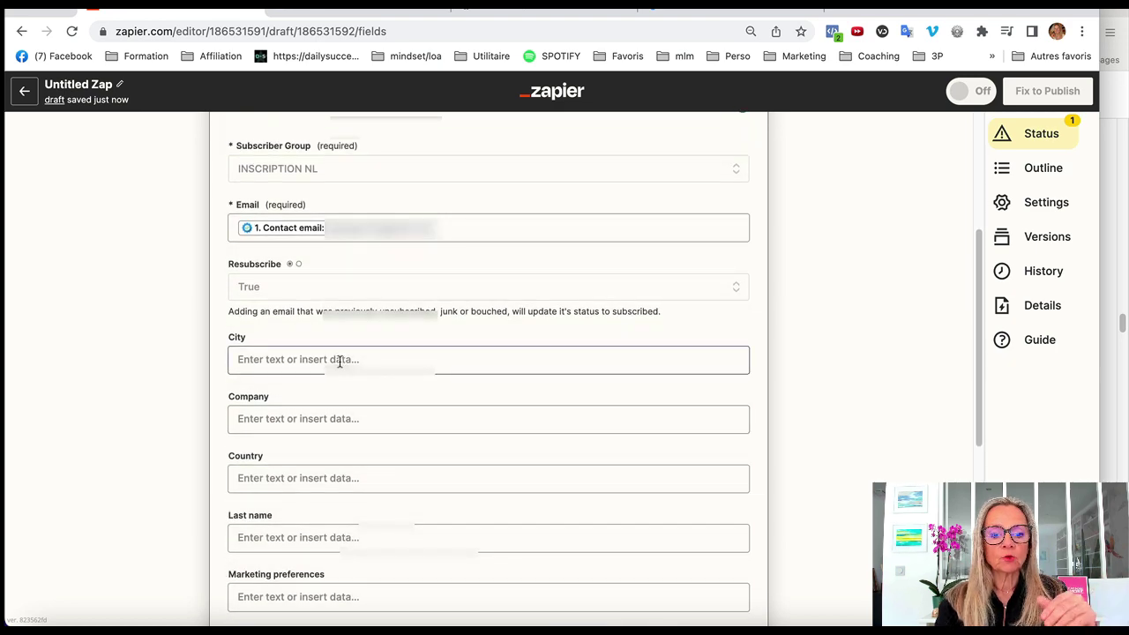
scroll(340, 362, "down", 2)
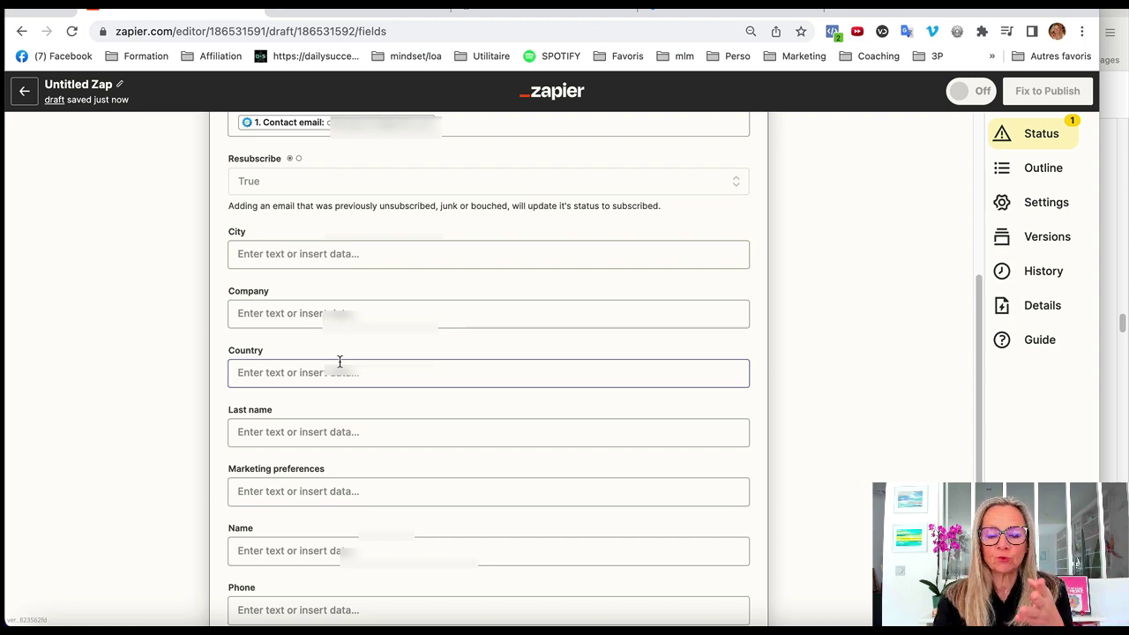
Continue with the remaining optional subscriber fields left empty, then run the MailerLite action test and review the returned subscriber data
scroll(339, 362, "down", 3)
scroll(339, 367, "down", 4)
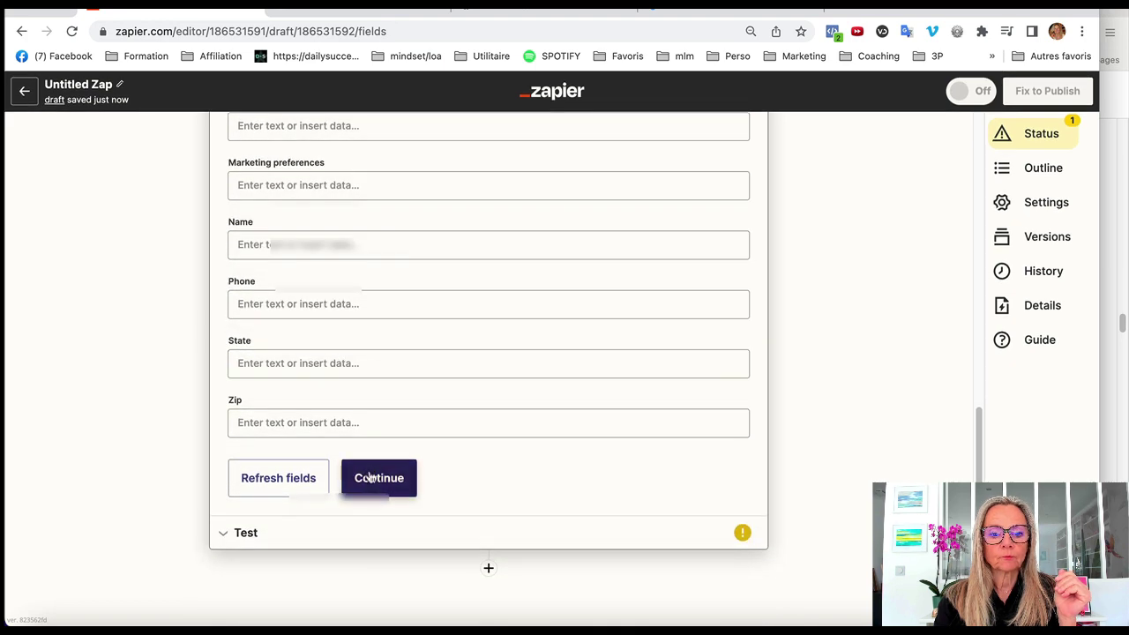
left_click(370, 477)
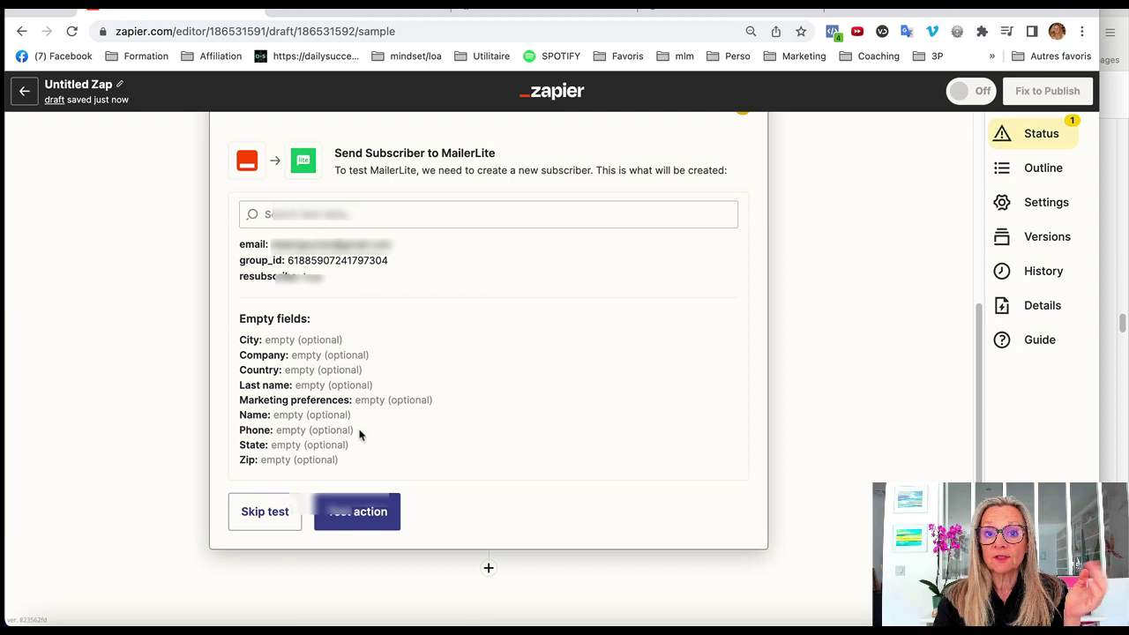
left_click(373, 524)
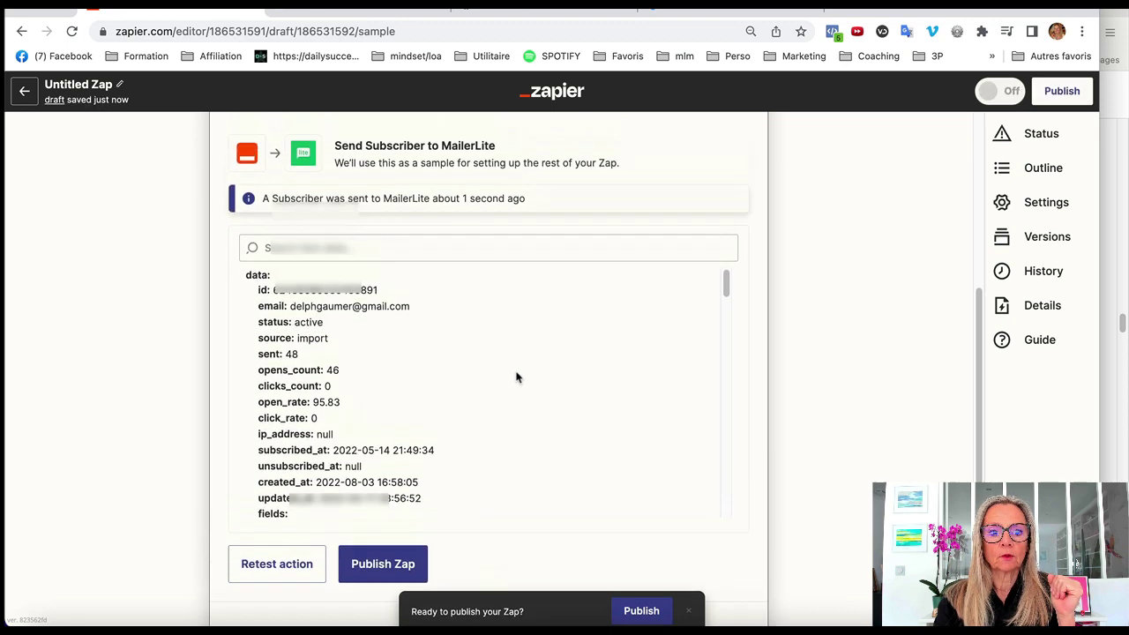
scroll(517, 378, "up", 2)
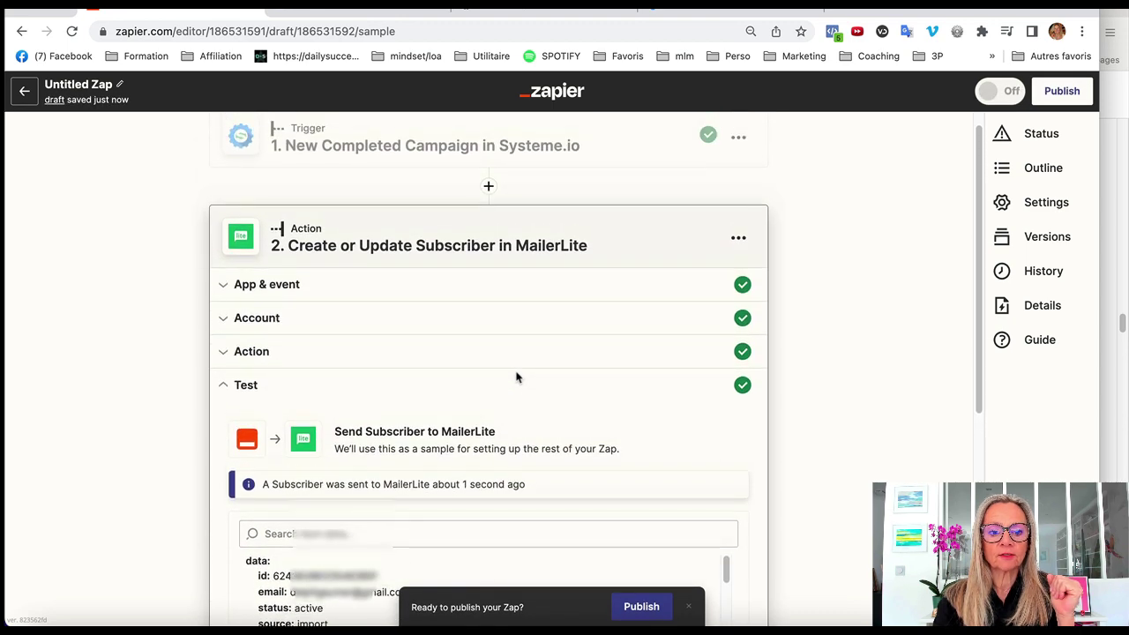
scroll(517, 377, "down", 1)
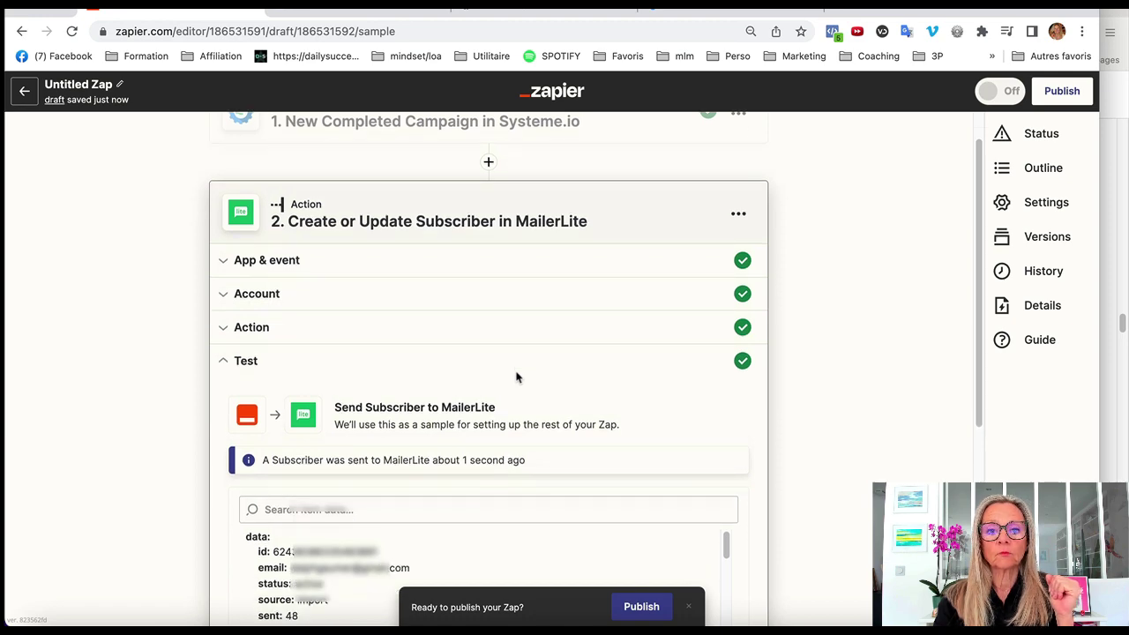
scroll(494, 378, "down", 2)
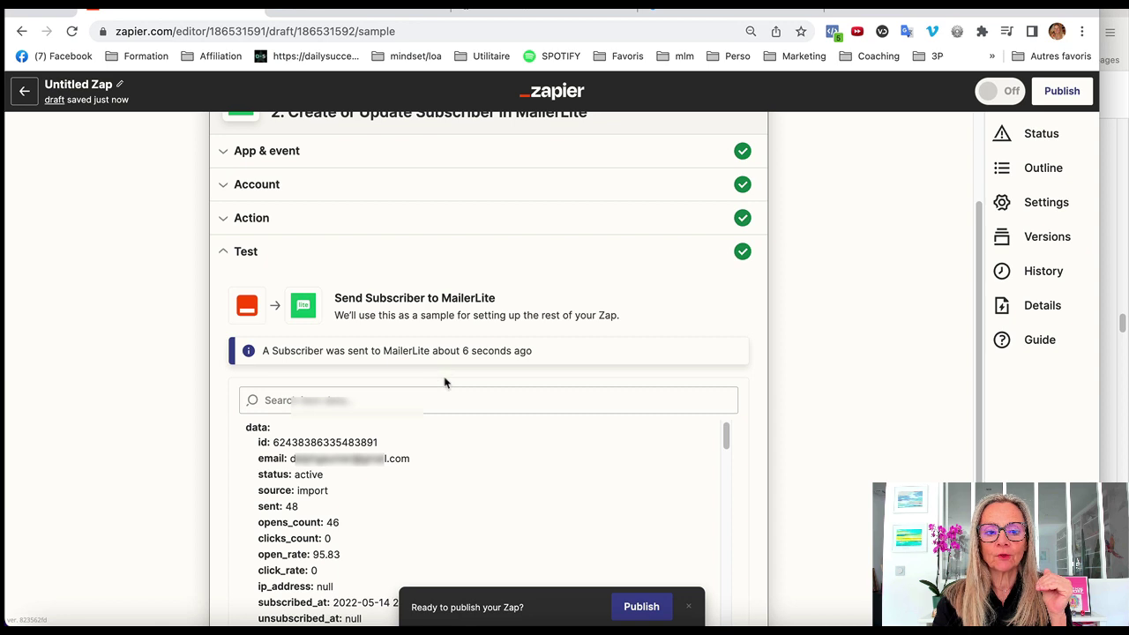
scroll(445, 382, "down", 1)
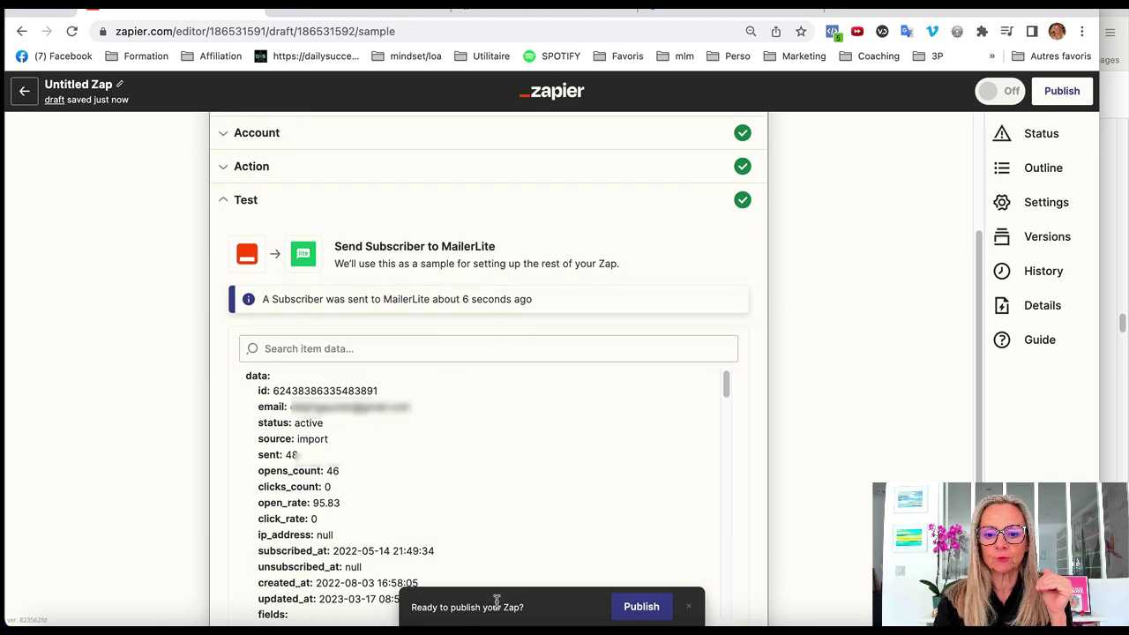